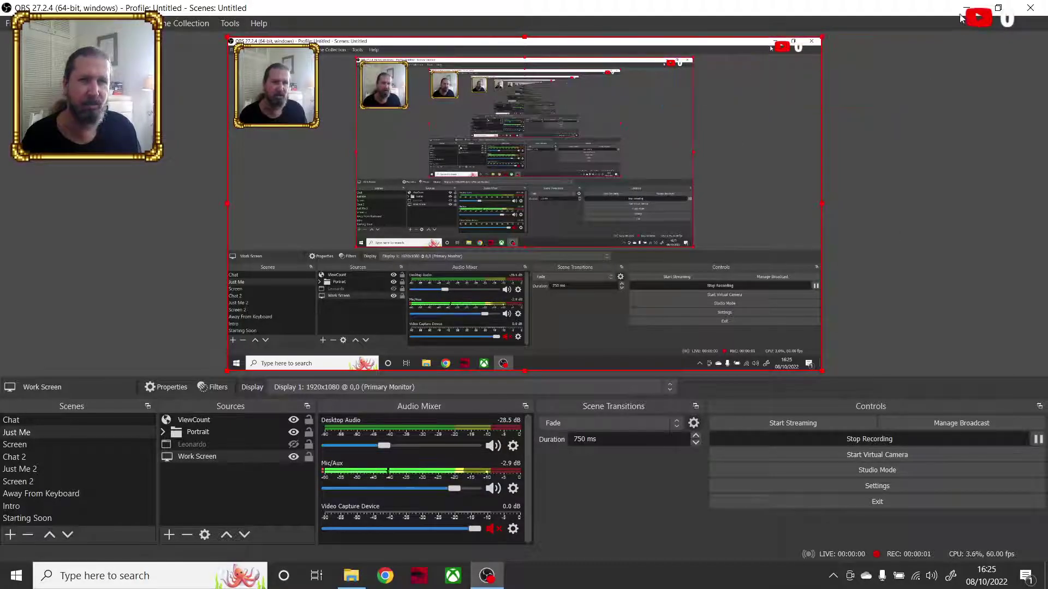
# Minimise the OBS Studio window so the Windows desktop is visible.
pyautogui.click(964, 9)
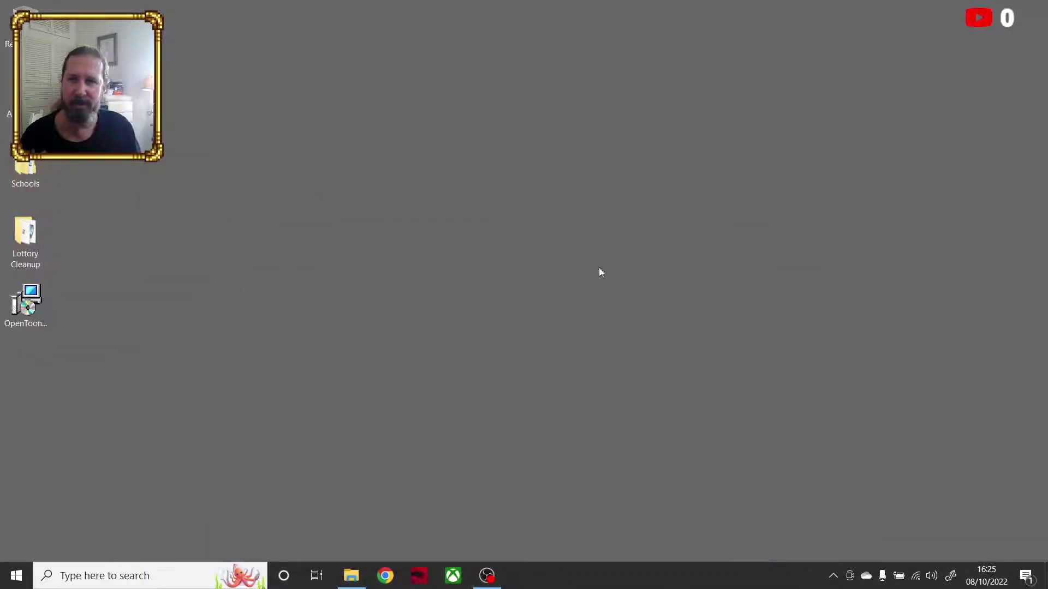
# Launch OpenToonz from the Start menu's Gaming group.
pyautogui.click(15, 582)
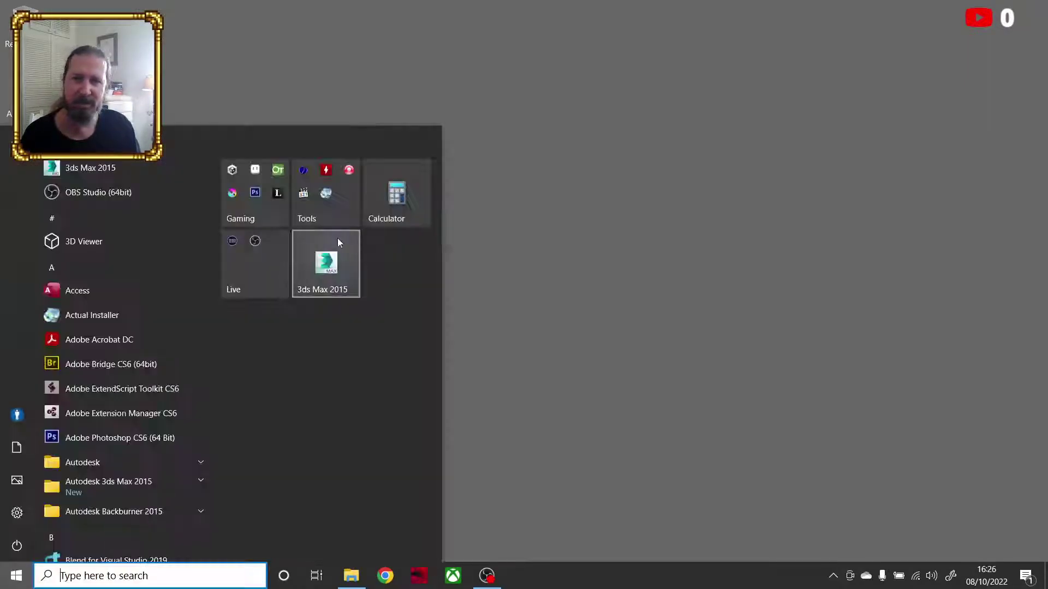
pyautogui.click(267, 180)
pyautogui.click(401, 277)
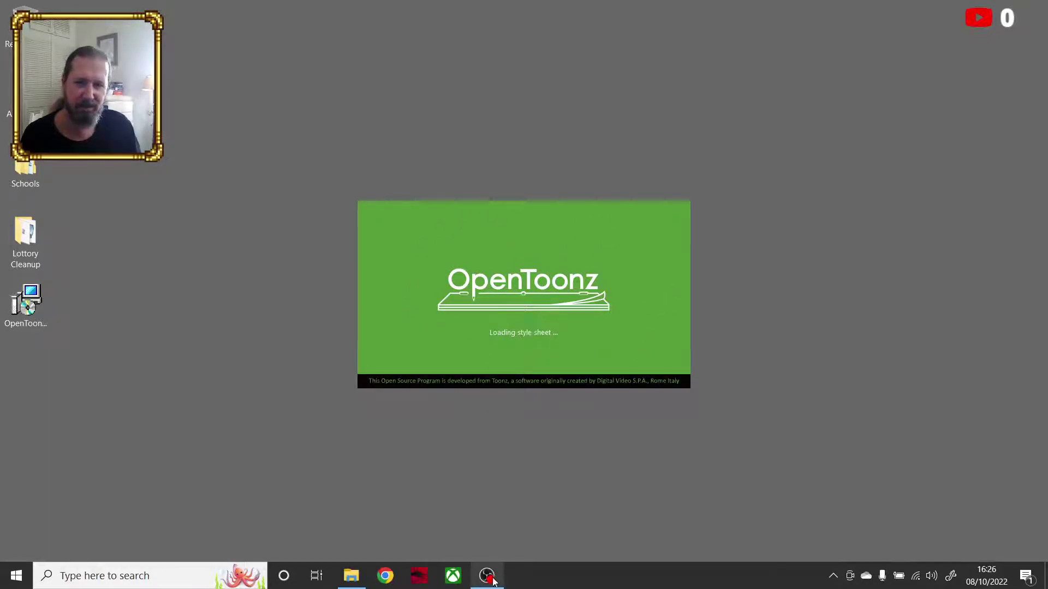
# Switch OBS's Work Screen capture source to Display 2.
pyautogui.moveTo(492, 582)
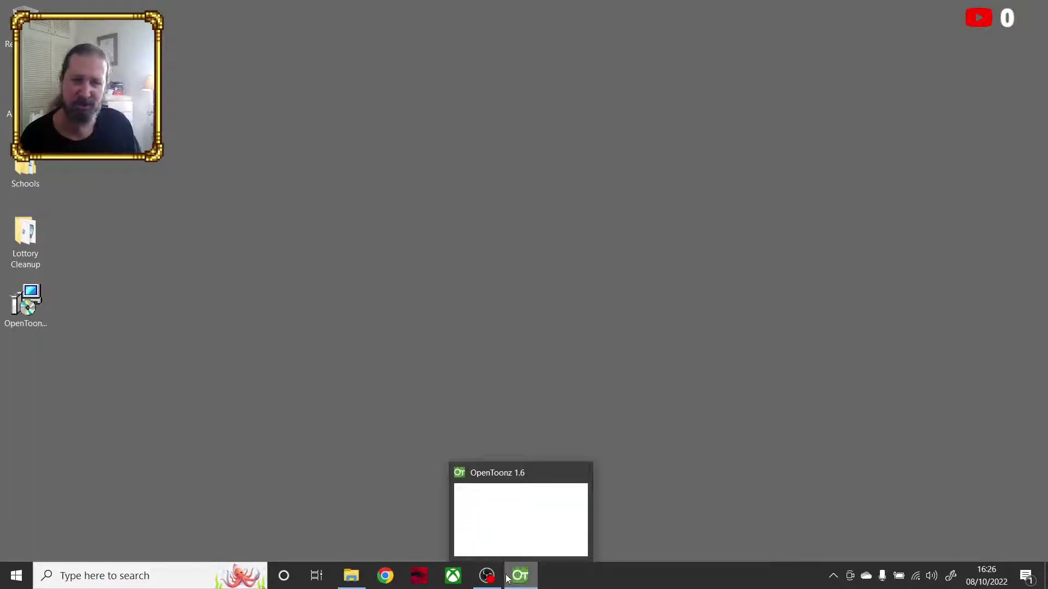
pyautogui.click(487, 576)
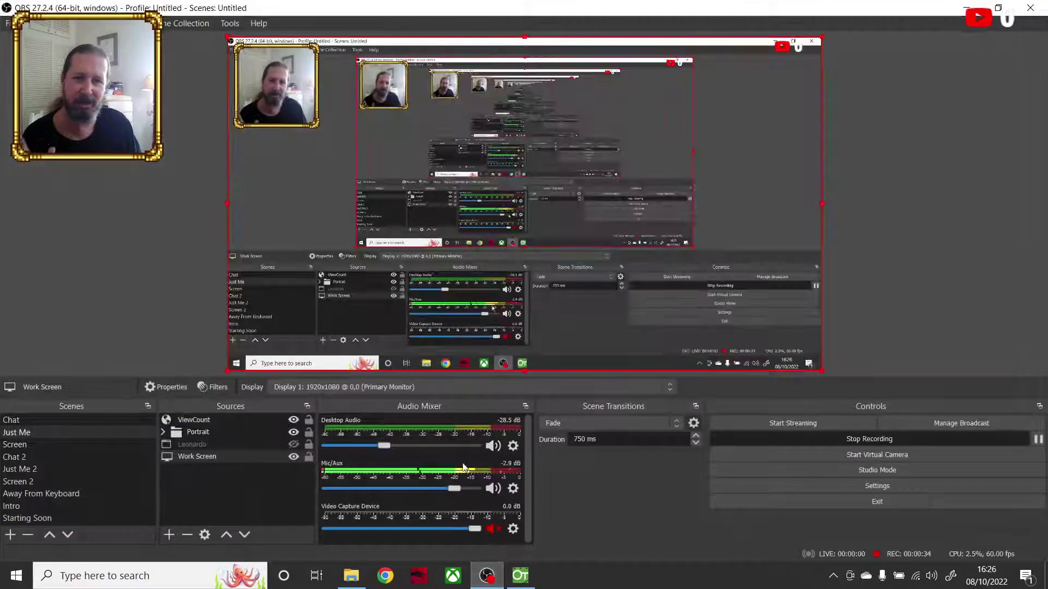
pyautogui.doubleClick(215, 456)
pyautogui.click(412, 443)
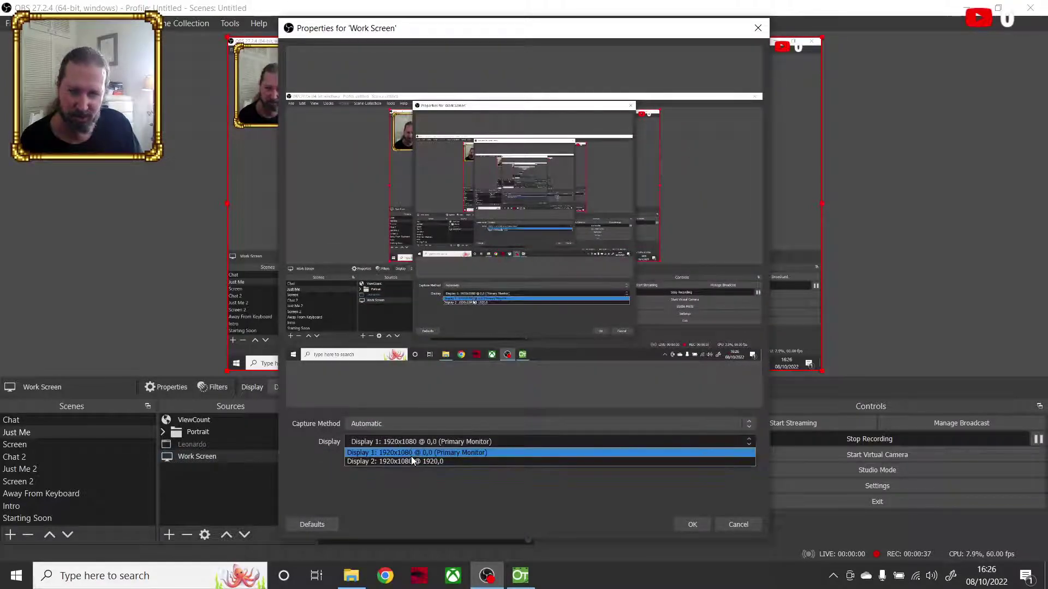
pyautogui.click(412, 459)
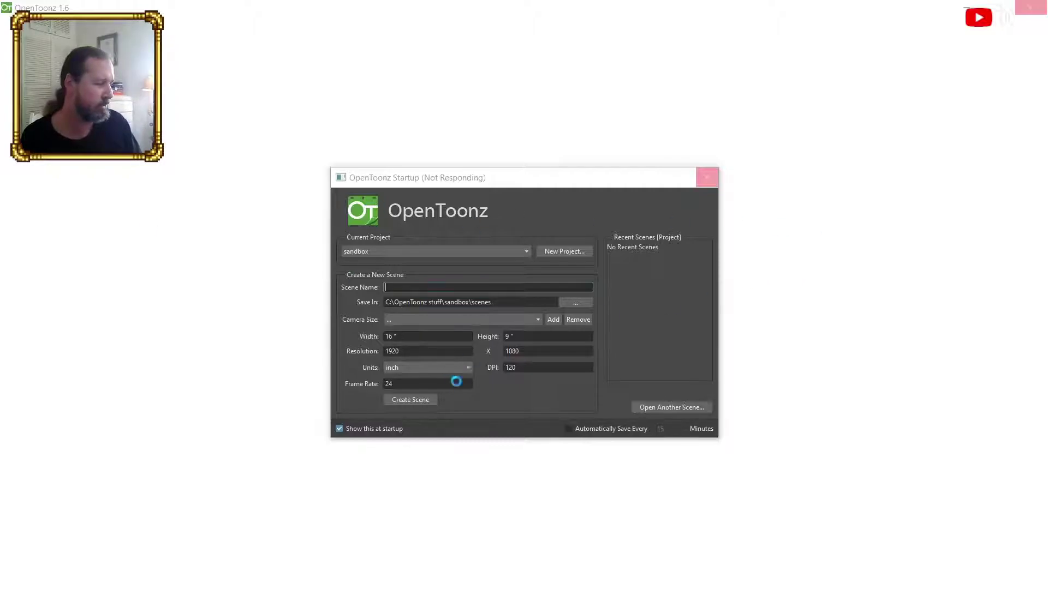
# Close the frozen OpenToonz Startup window and choose 'Close the program'.
pyautogui.click(711, 178)
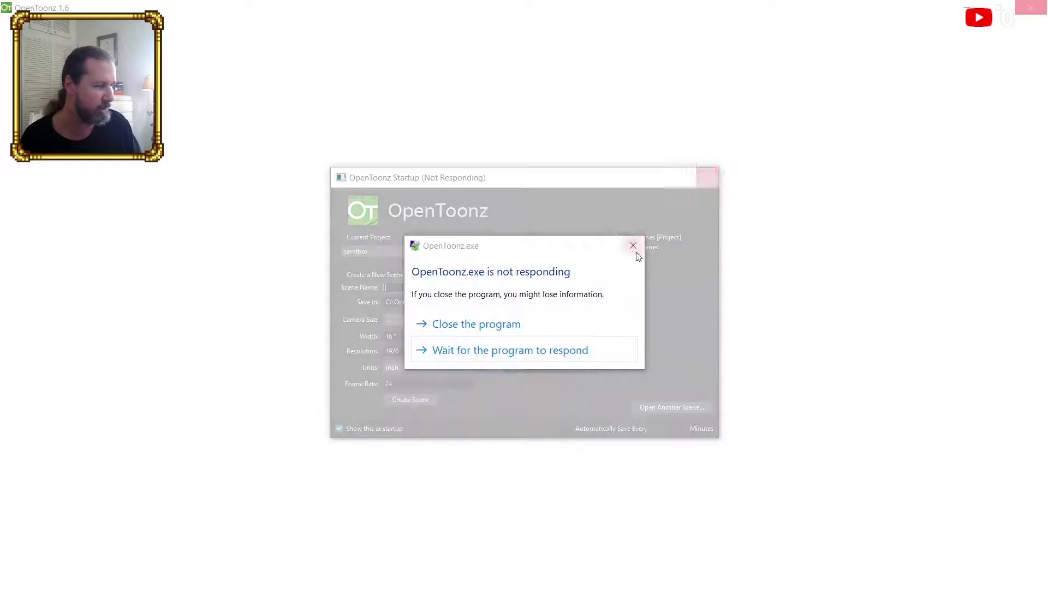
pyautogui.click(487, 327)
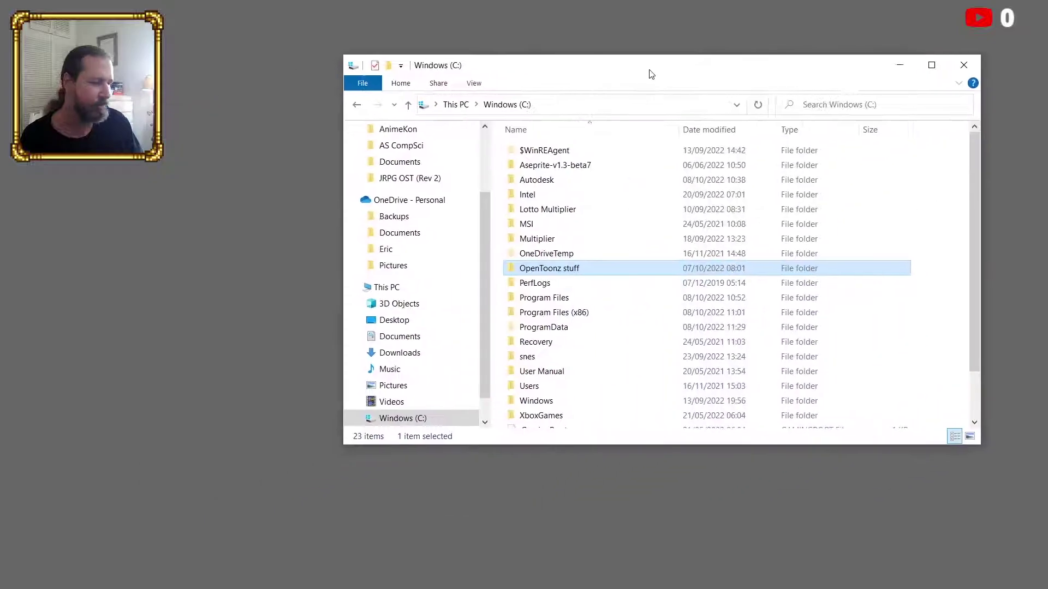
# Move the Windows (C:) Explorer window, set OBS capture back to Display 1, and minimise OBS.
pyautogui.moveTo(650, 73); pyautogui.dragTo(536, 117)
pyautogui.moveTo(441, 313)
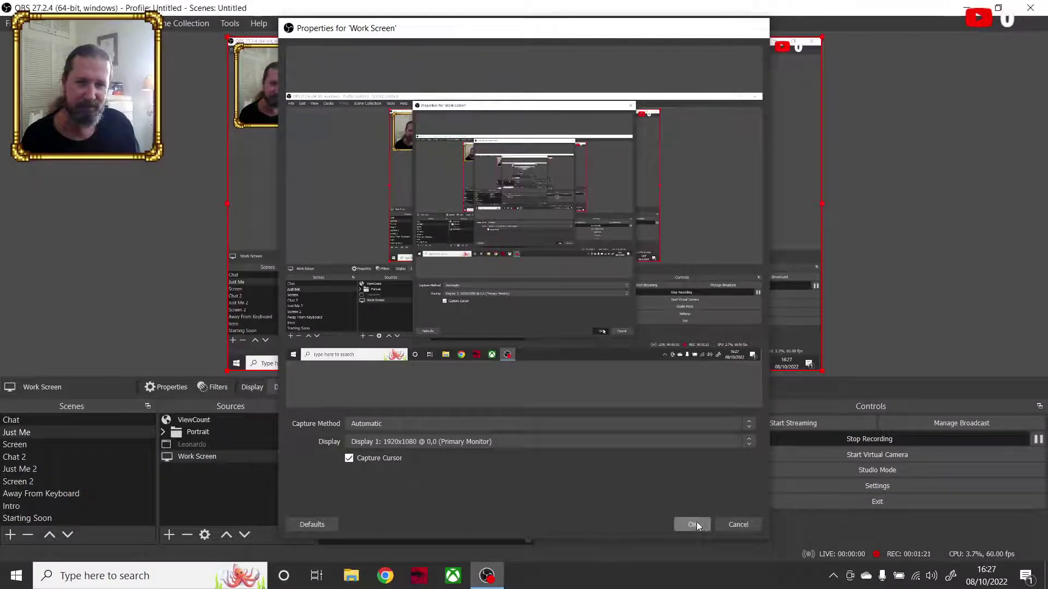
pyautogui.click(693, 523)
pyautogui.click(966, 7)
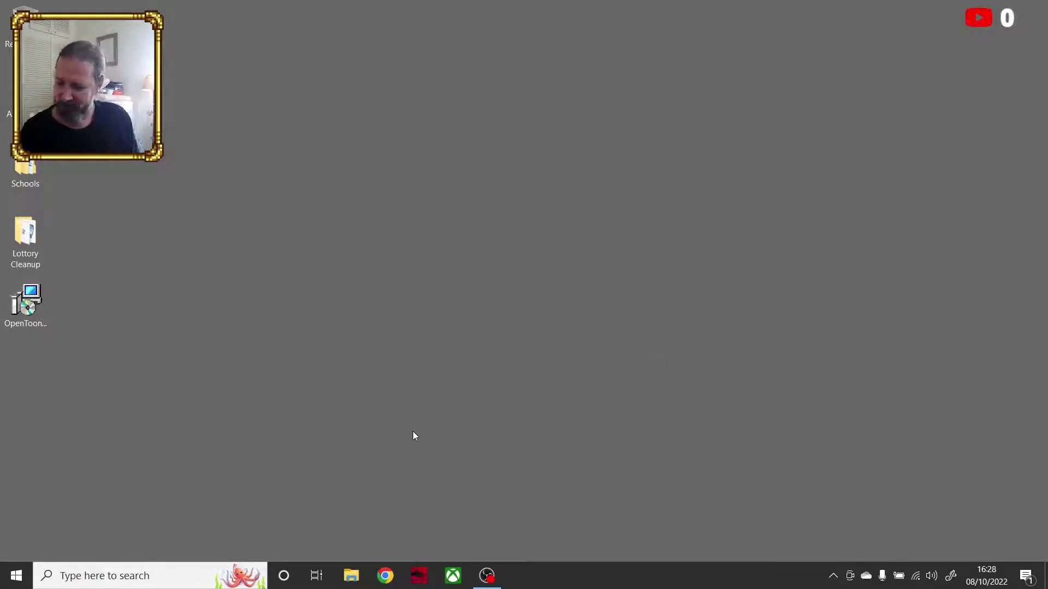
# Set Windows projection to Duplicate, then close OBS's source properties unchanged and show the desktop.
pyautogui.press('super+p')
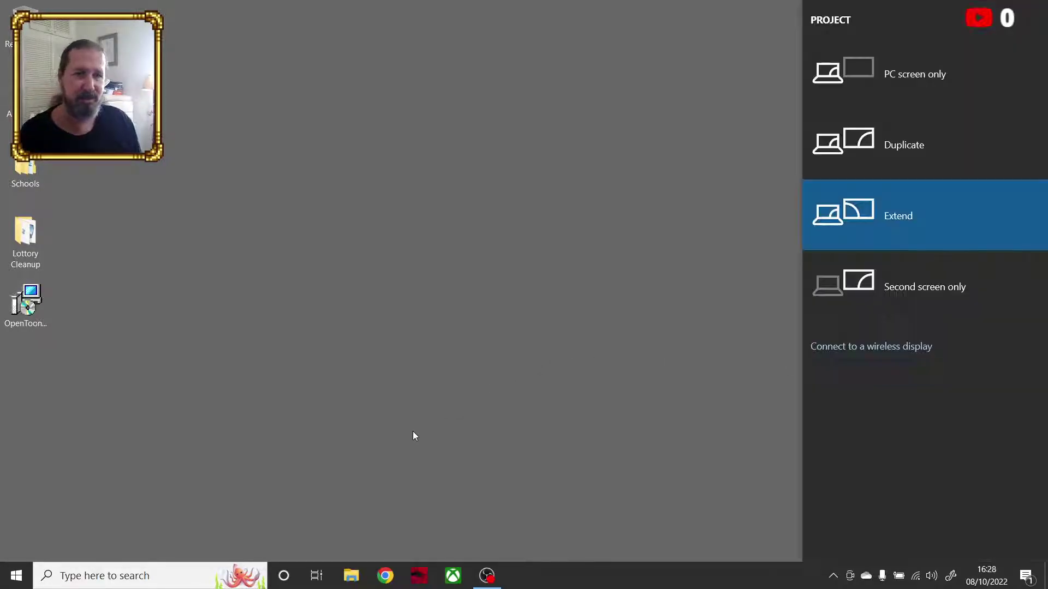
pyautogui.press('Up')
pyautogui.press('Return')
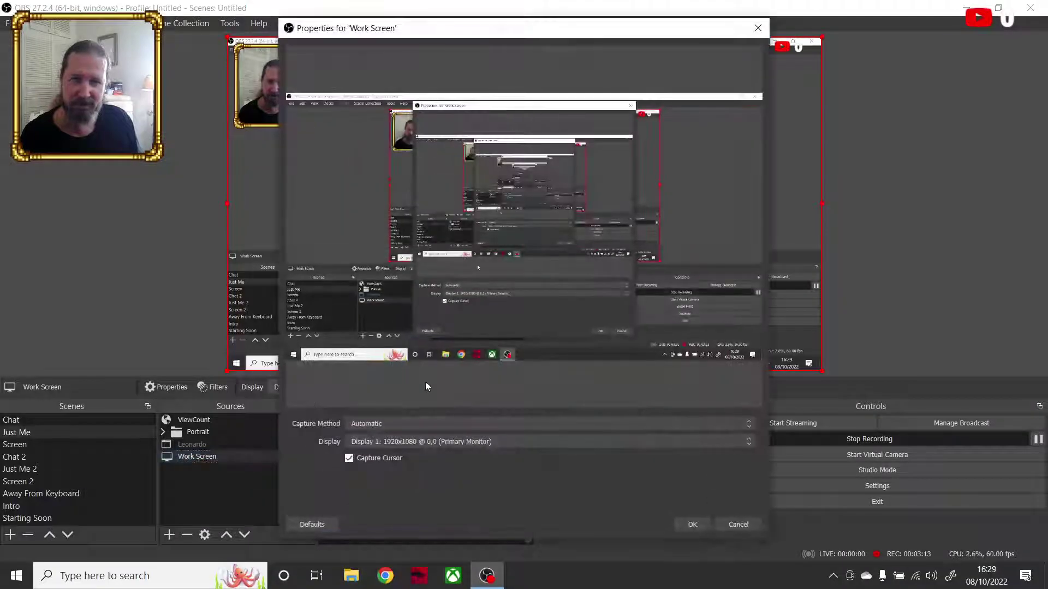
pyautogui.click(691, 525)
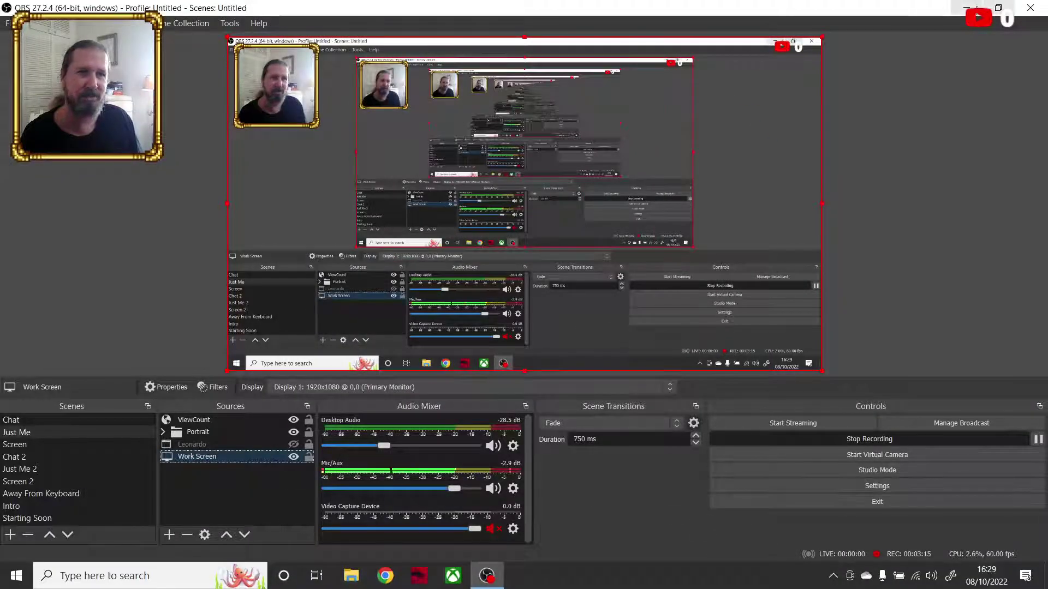
pyautogui.press('super+d')
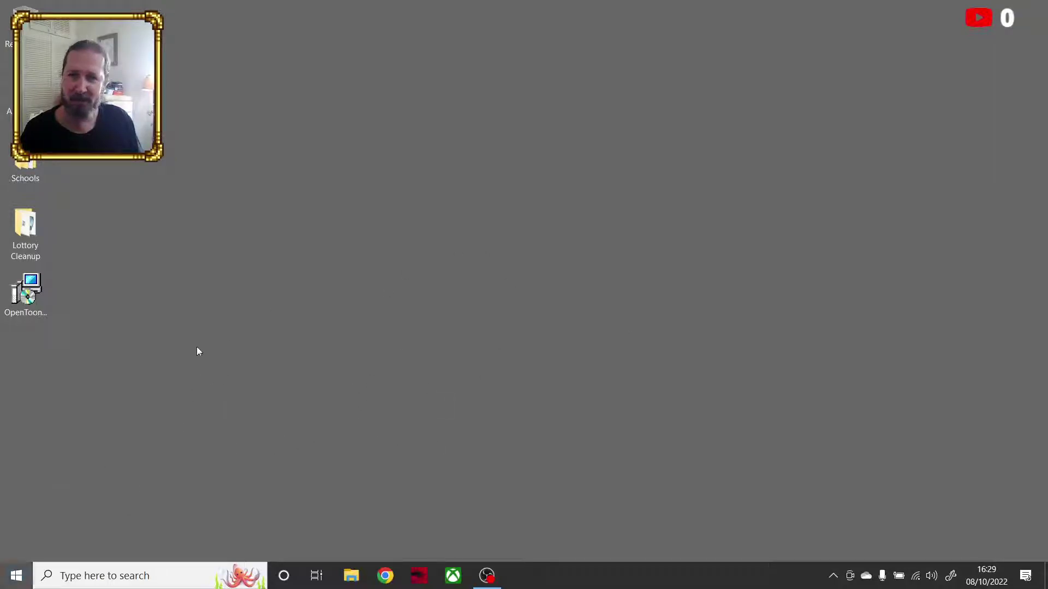
# Launch OpenToonz from the Gaming group and close its Startup dialog.
pyautogui.press('super')
pyautogui.click(257, 198)
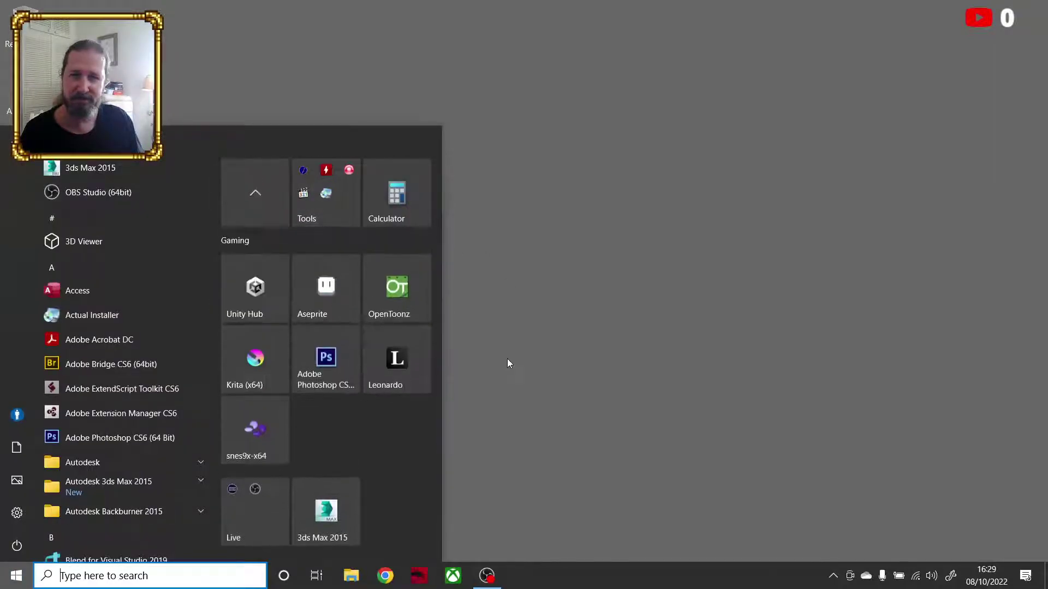
pyautogui.click(407, 293)
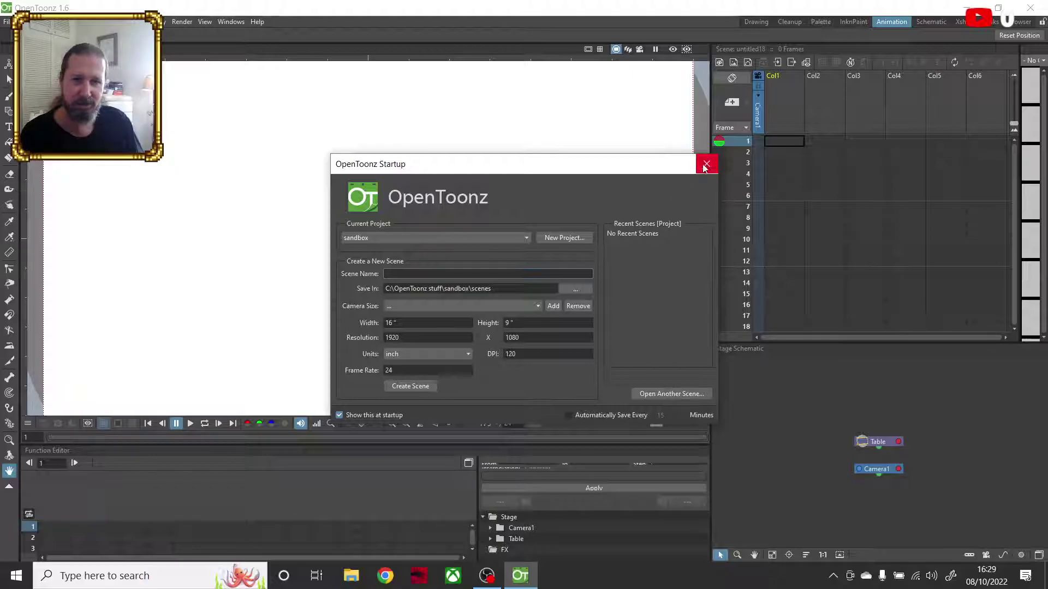
pyautogui.click(705, 164)
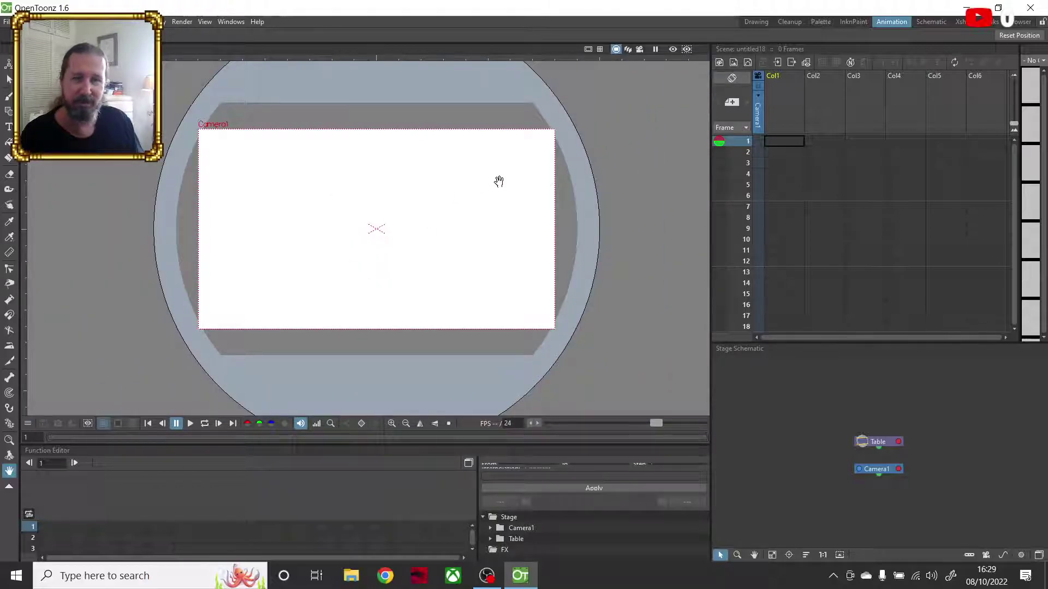
# Quit and relaunch OpenToonz, close its Startup dialog, then switch displays back to Extend.
pyautogui.click(1040, 7)
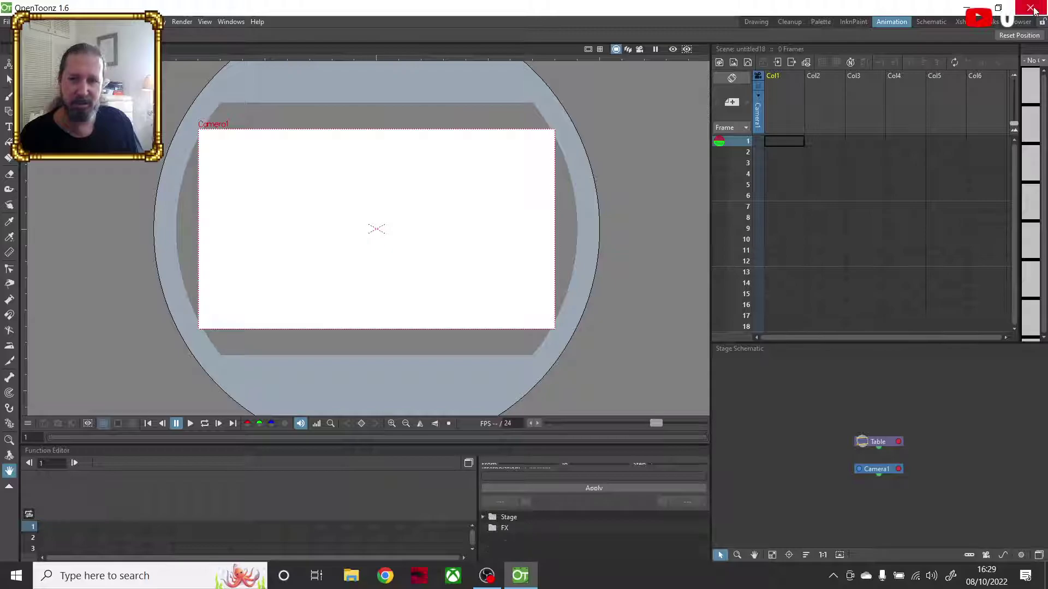
pyautogui.press('super')
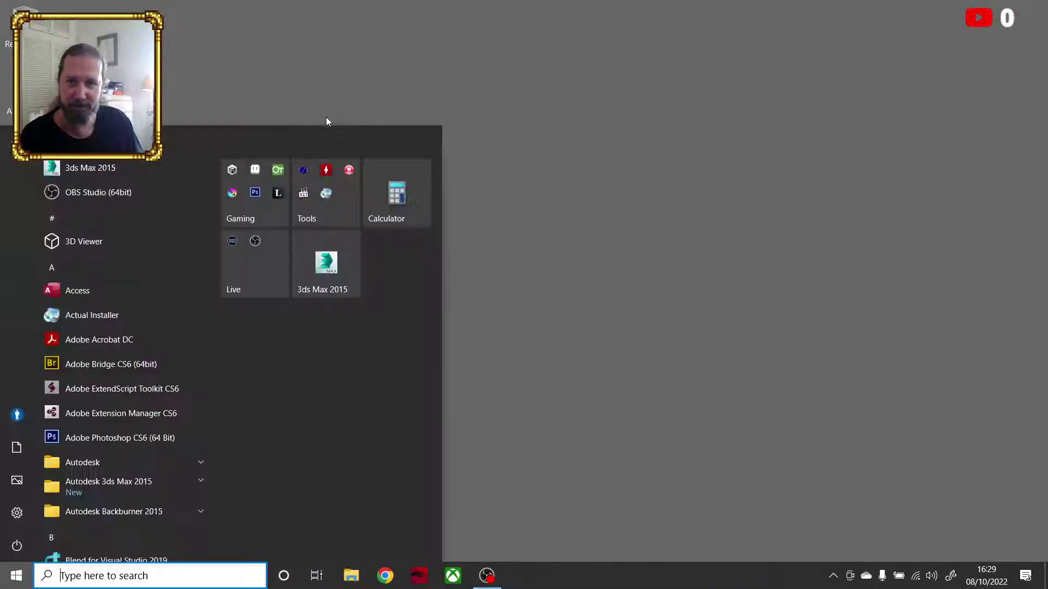
pyautogui.click(273, 174)
pyautogui.click(397, 280)
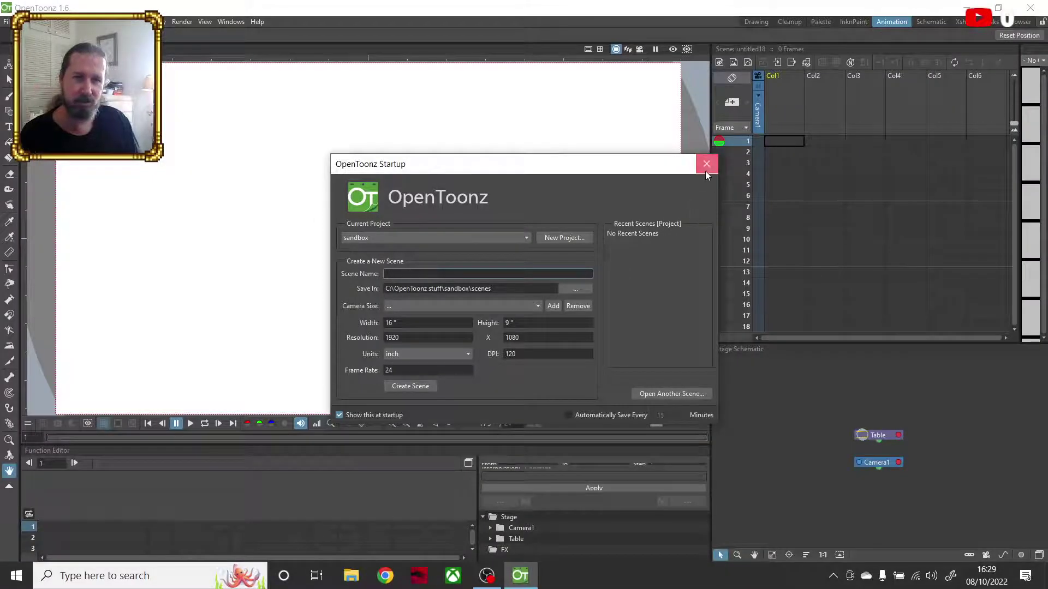
pyautogui.click(706, 164)
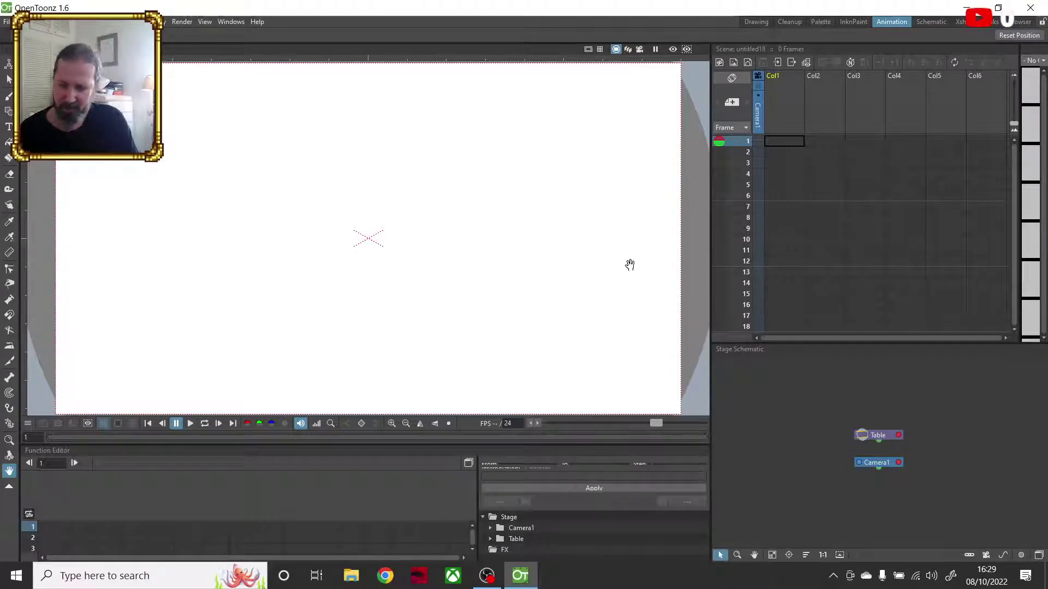
pyautogui.press('super+p')
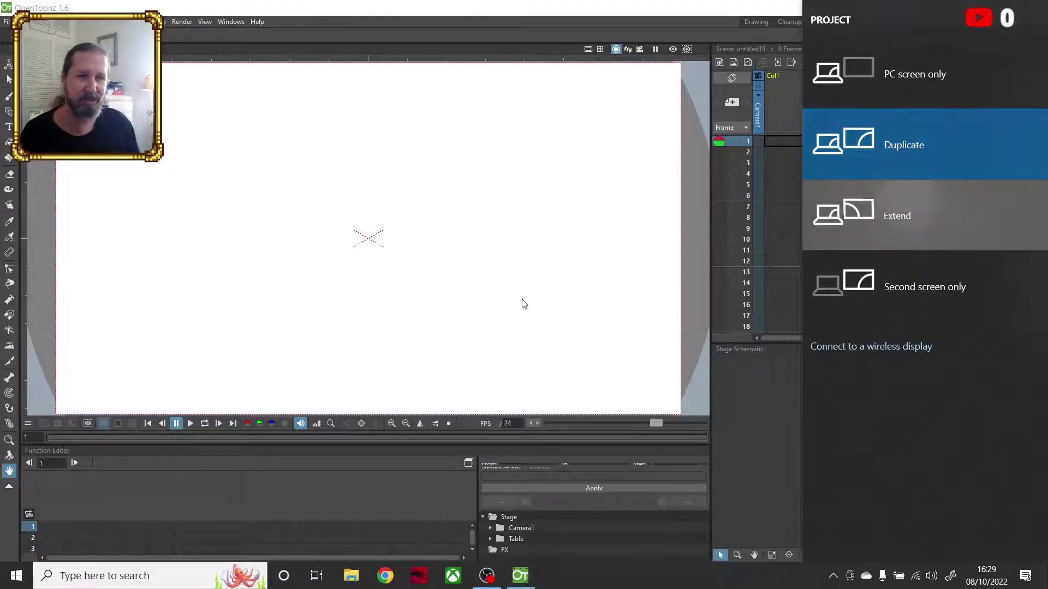
pyautogui.press('super+p')
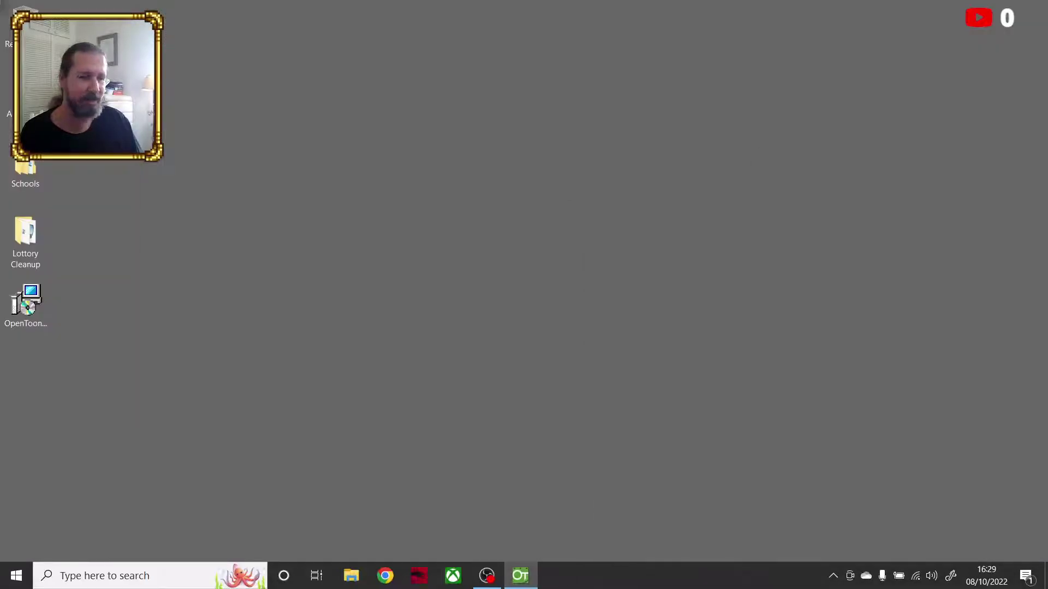
# Point OBS's Work Screen source at the second display showing the OpenToonz workspace.
pyautogui.click(486, 575)
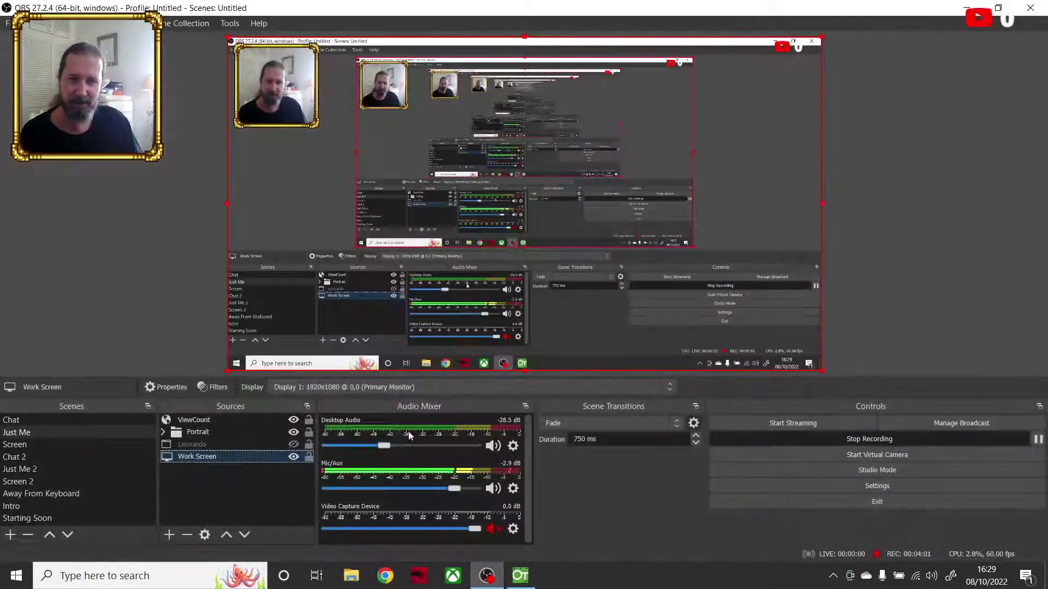
pyautogui.doubleClick(230, 457)
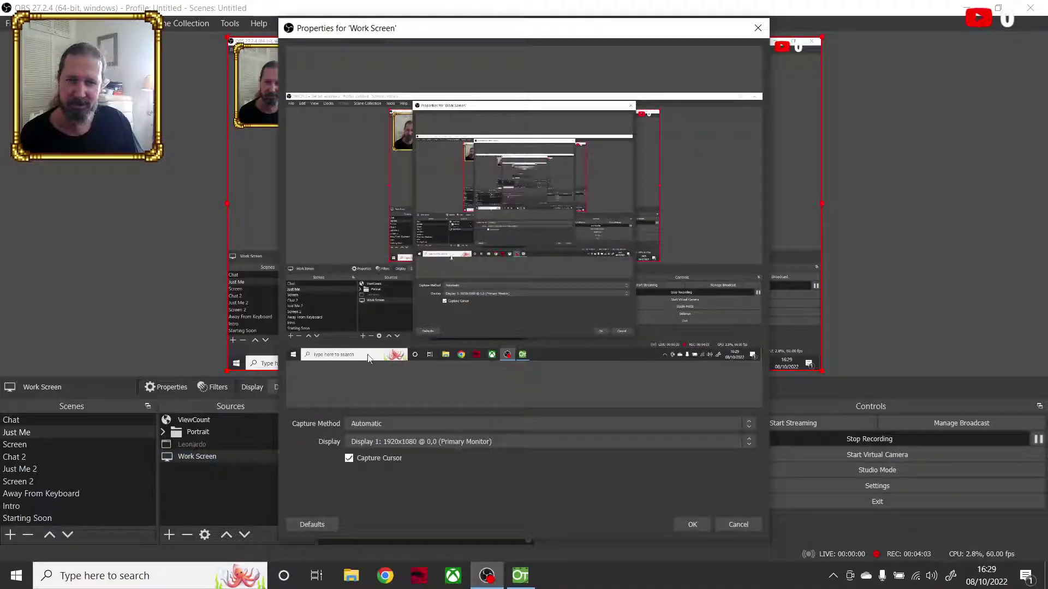
pyautogui.click(408, 443)
pyautogui.click(409, 460)
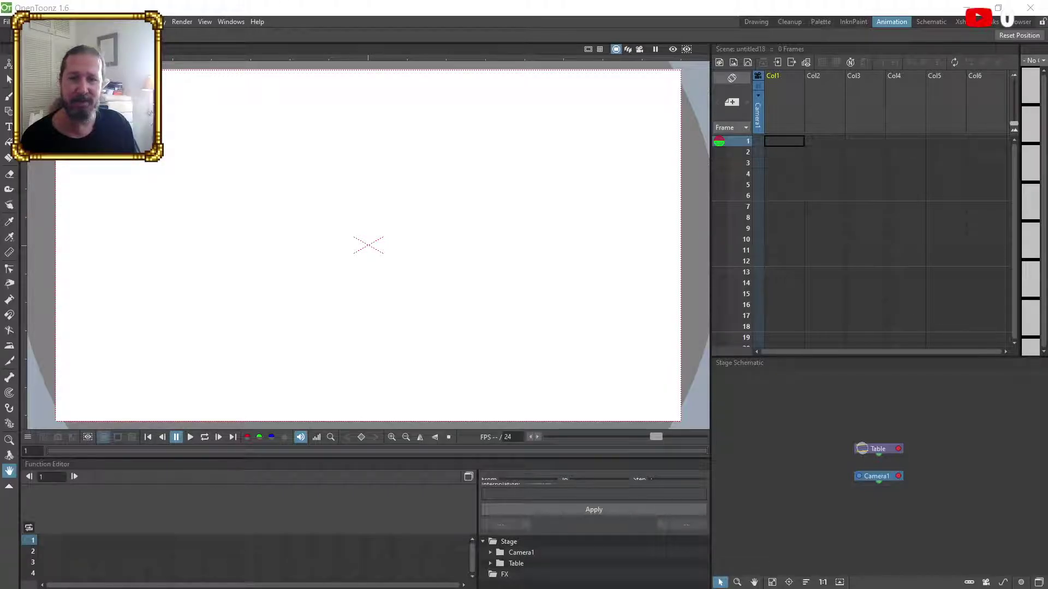
pyautogui.press('super+e')
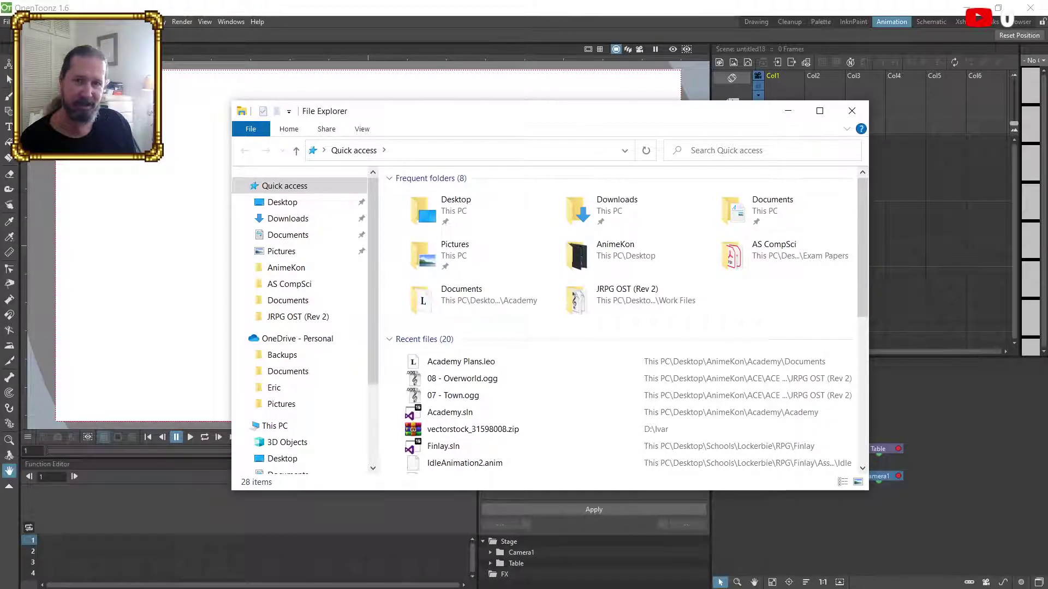
pyautogui.click(294, 426)
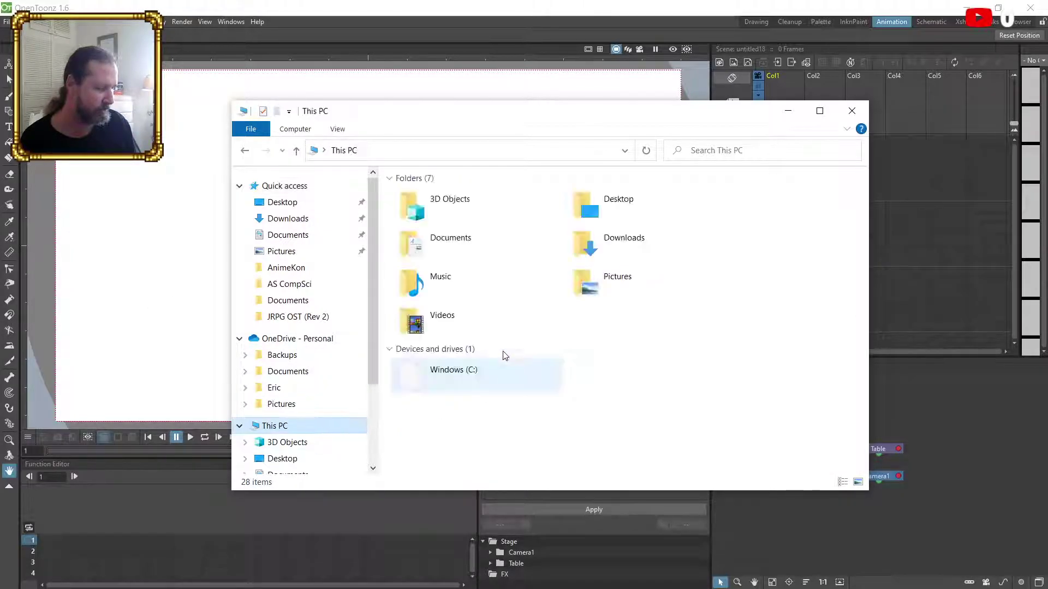
pyautogui.doubleClick(446, 376)
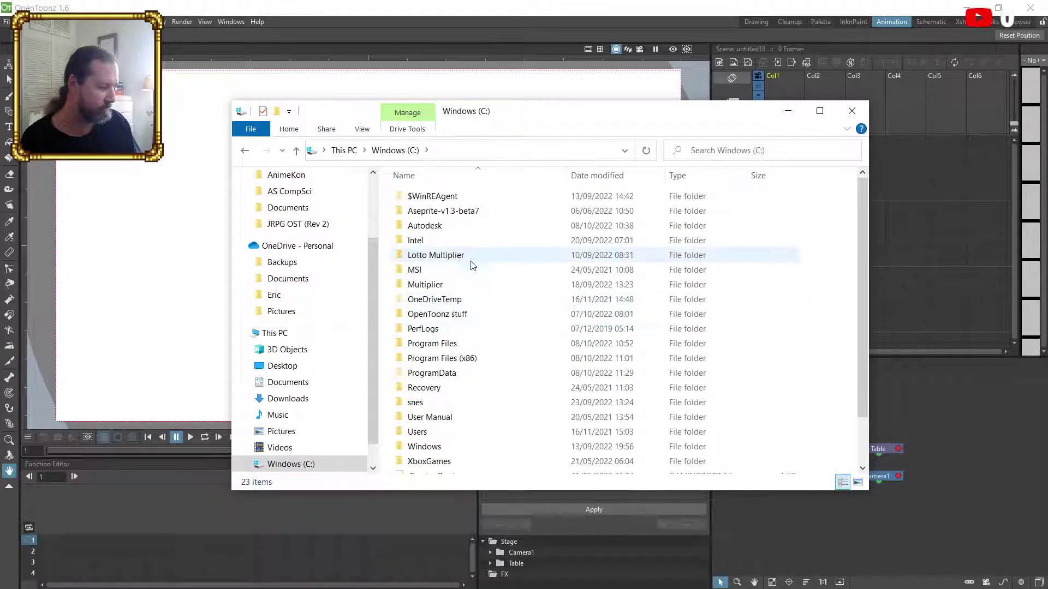
pyautogui.click(468, 315)
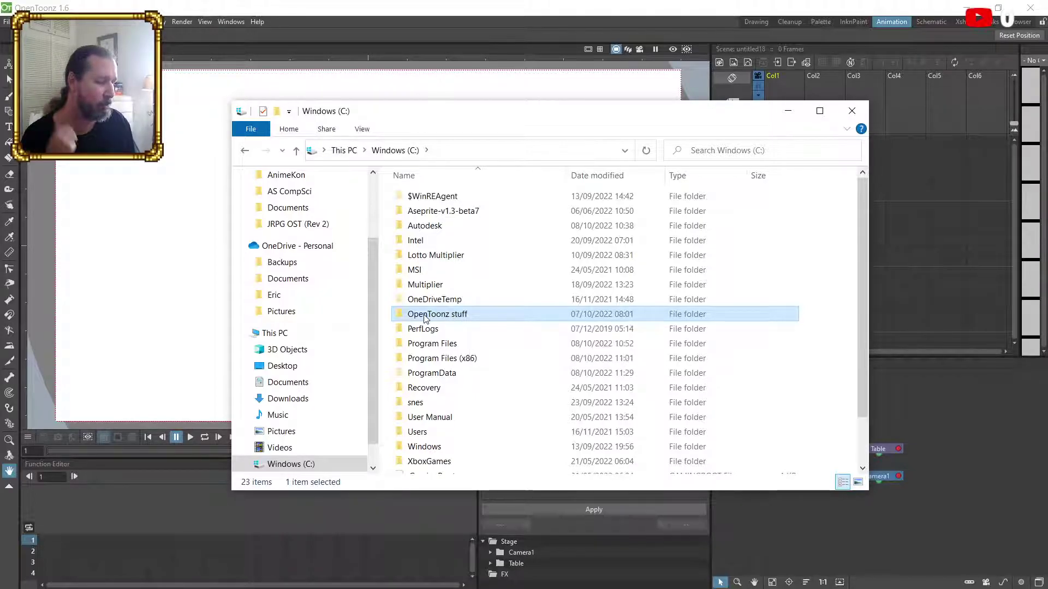
pyautogui.doubleClick(425, 316)
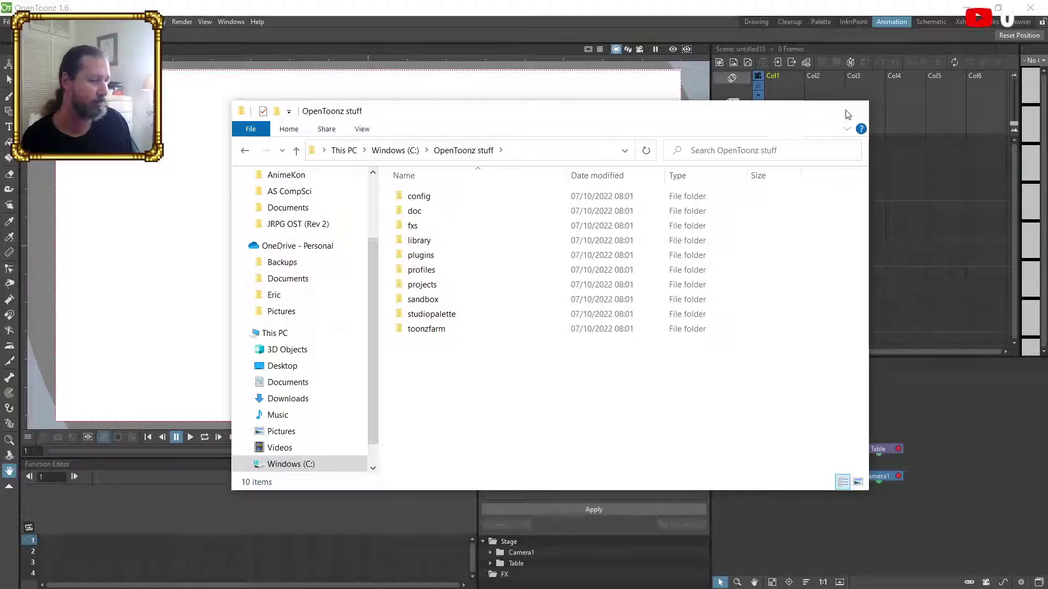
pyautogui.click(850, 112)
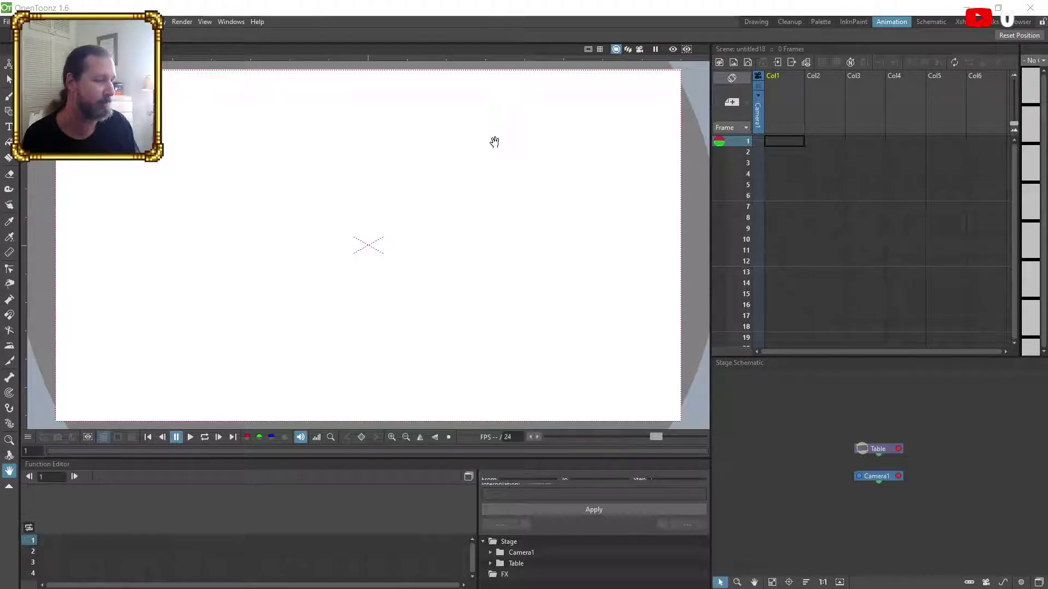
pyautogui.scroll(-2, 494, 213)
pyautogui.scroll(1, 495, 213)
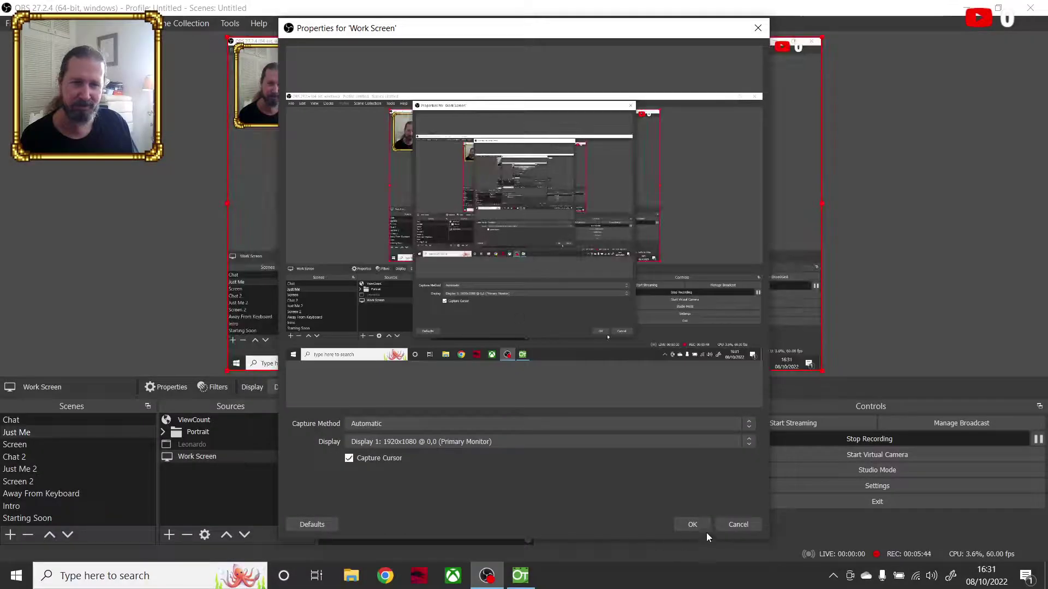
# Confirm OBS's capture display, minimise OBS, and drag OpenToonz onto the primary monitor.
pyautogui.click(693, 526)
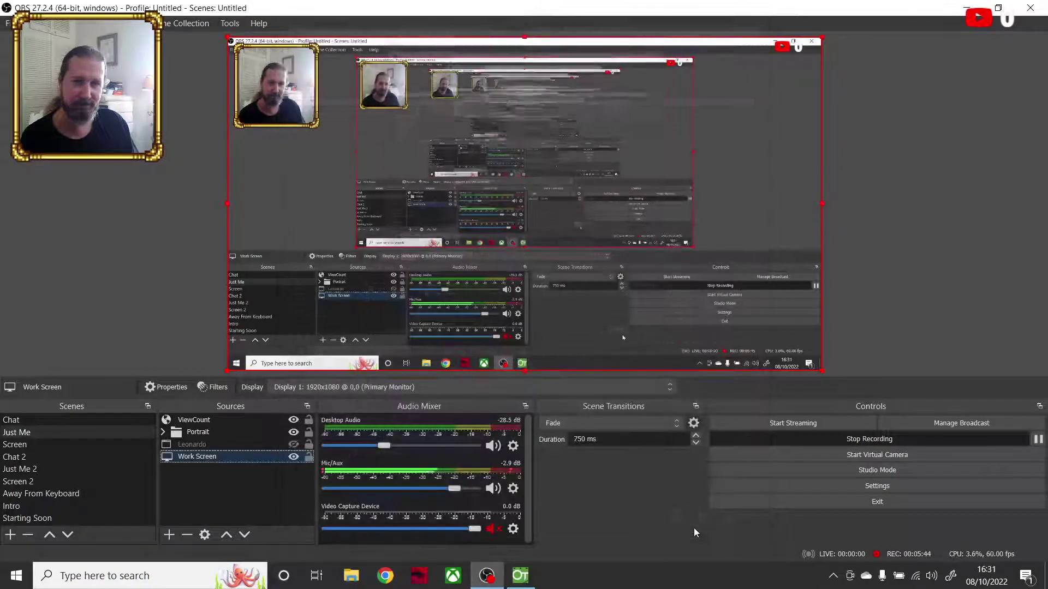
pyautogui.click(967, 8)
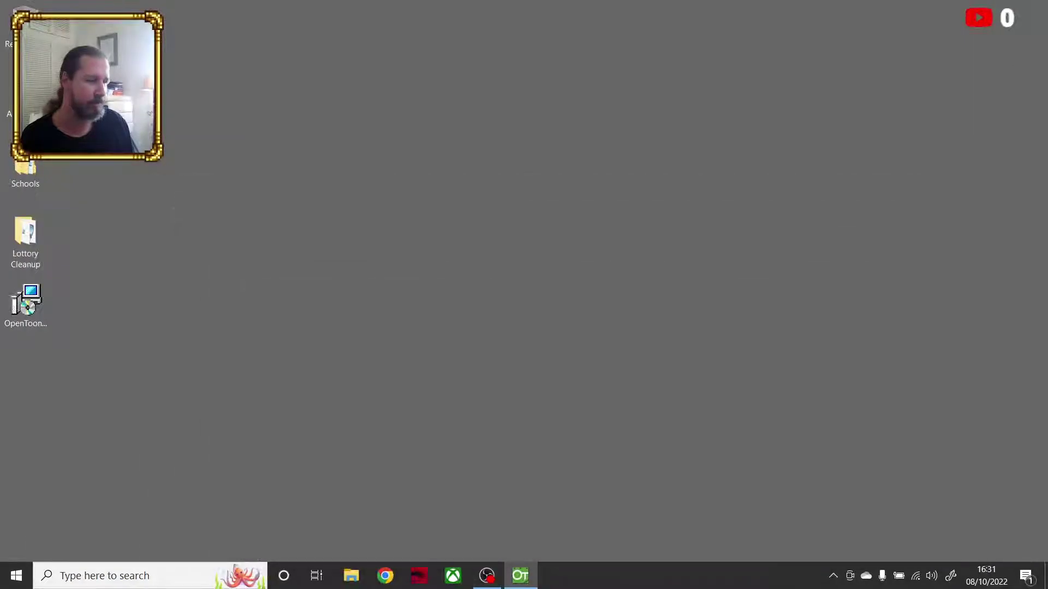
pyautogui.moveTo(604, 138); pyautogui.dragTo(590, 5)
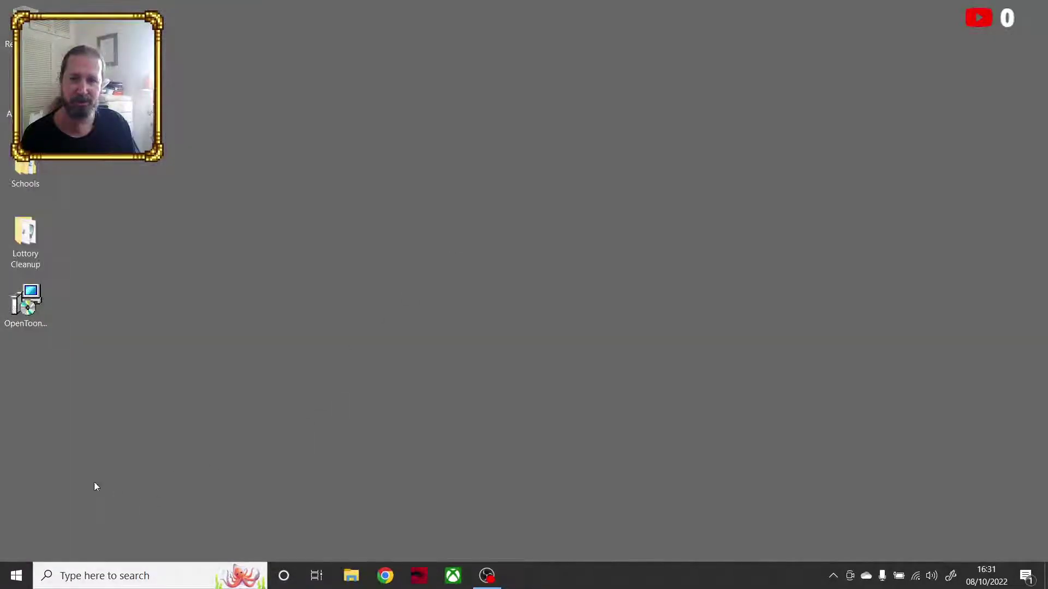
# Relaunch OpenToonz from the Gaming group, dismiss its Startup dialog, and minimise it.
pyautogui.click(16, 576)
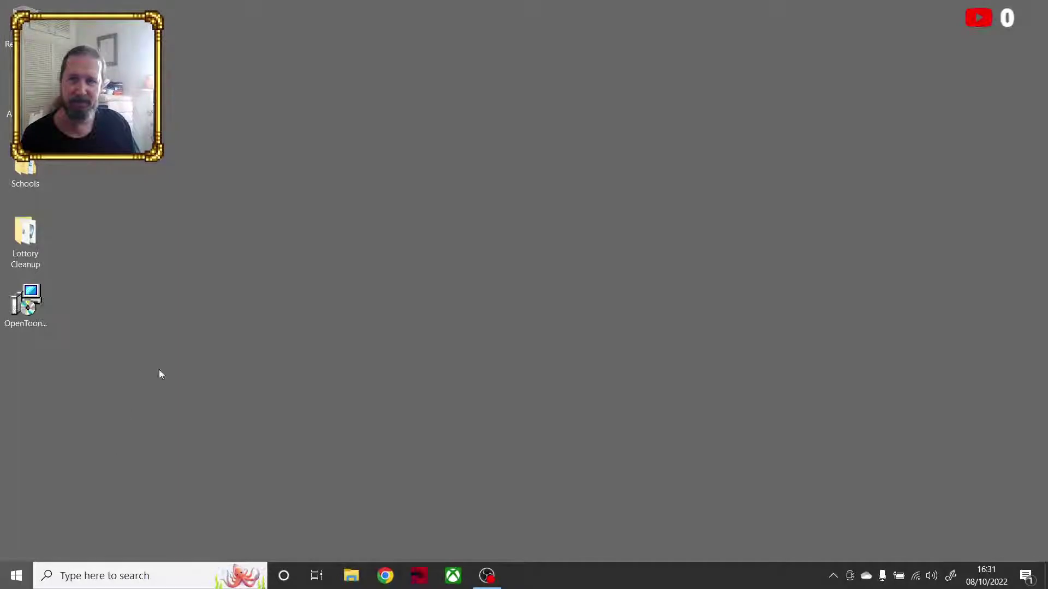
pyautogui.click(263, 183)
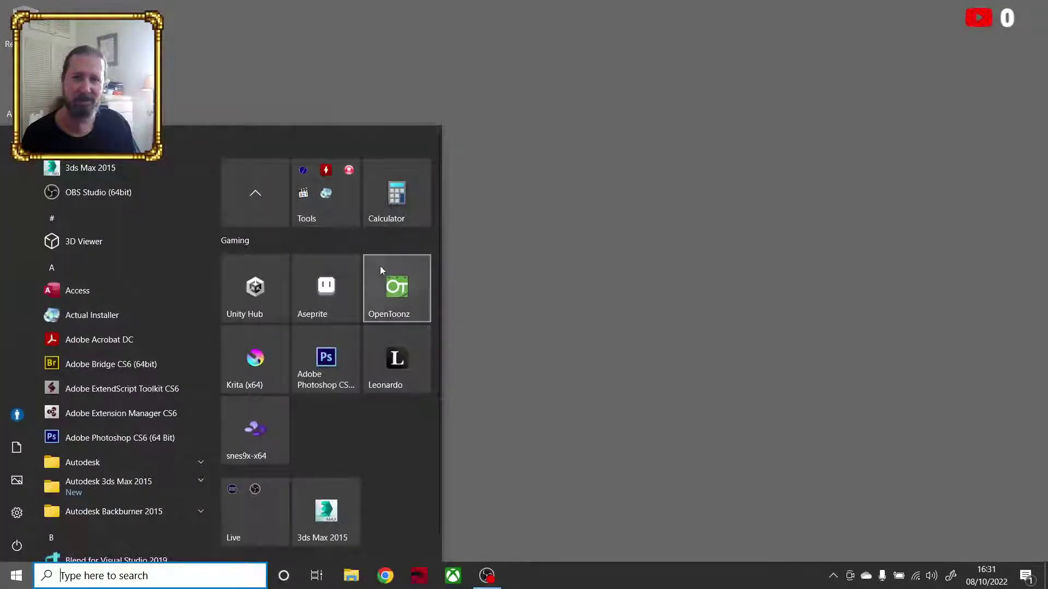
pyautogui.click(394, 303)
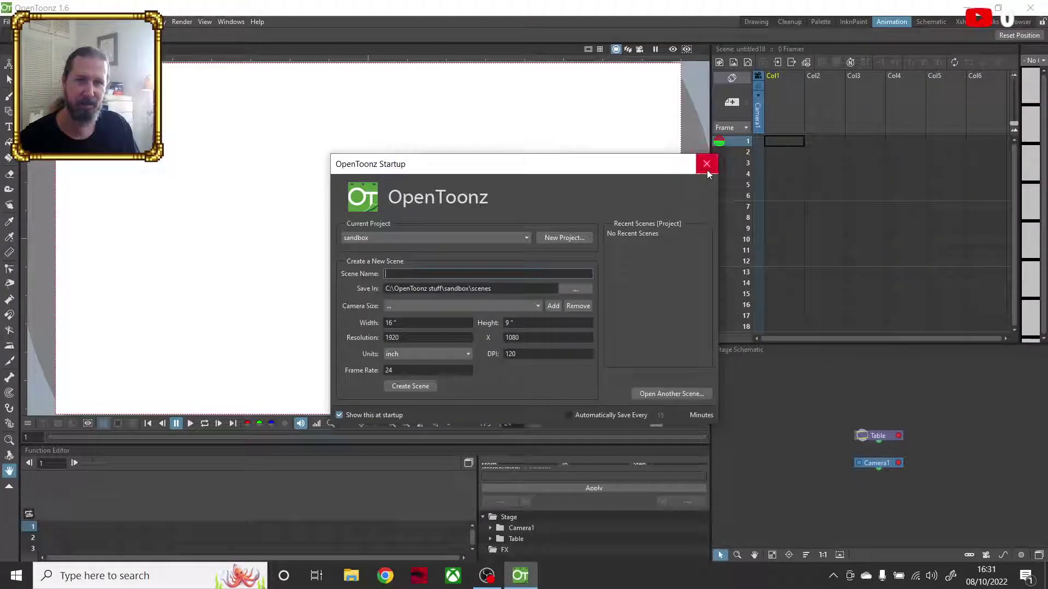
pyautogui.click(707, 163)
pyautogui.press('super+Down')
pyautogui.press('super+Down')
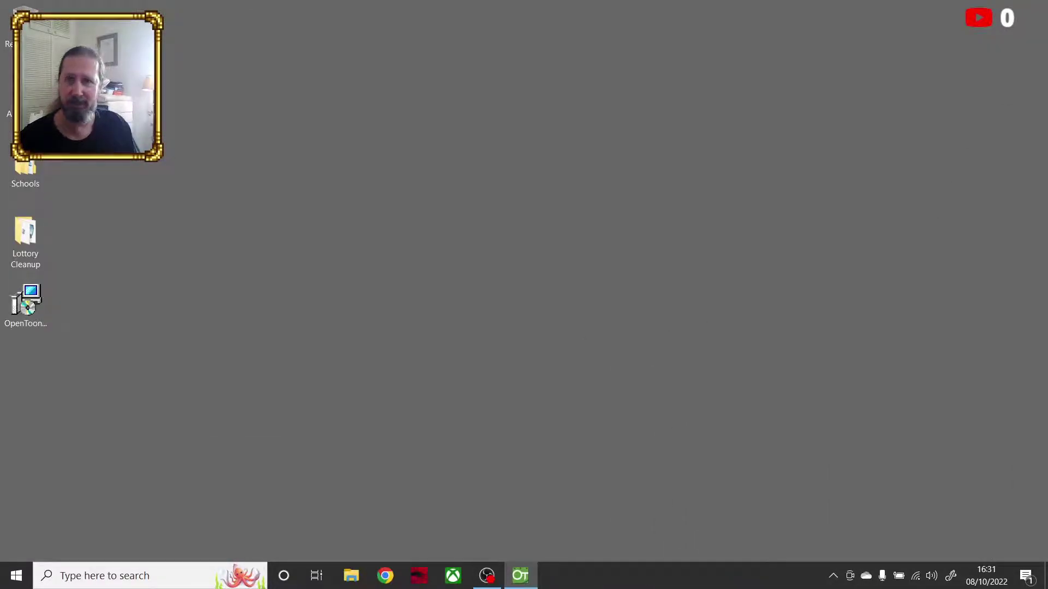
# Bring OpenToonz back with Alt+Tab, maximise it, and quit the program.
pyautogui.hotkey('alt', 'Tab')
pyautogui.doubleClick(592, 143)
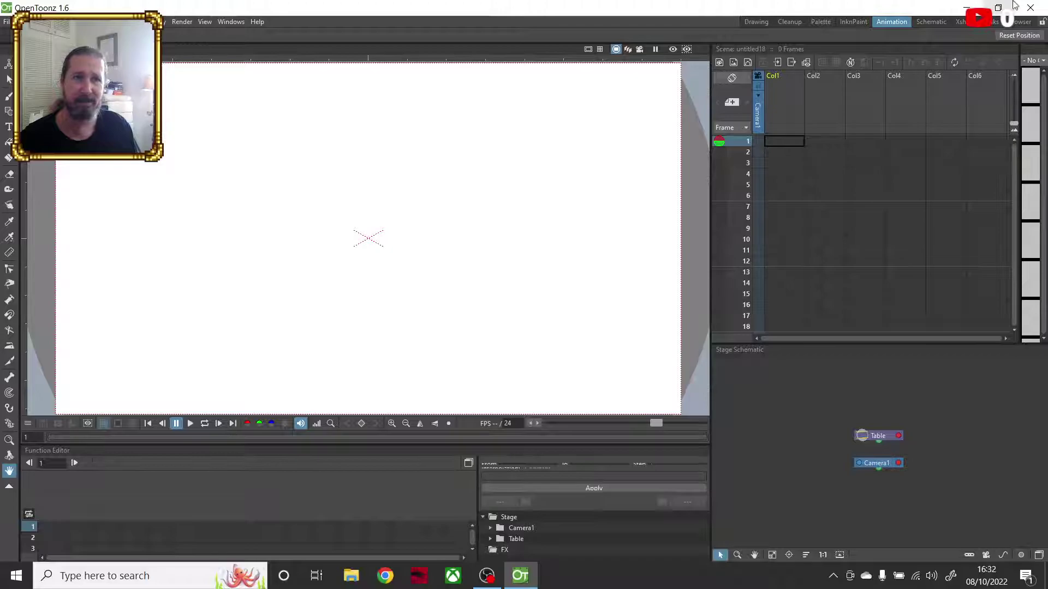
pyautogui.click(1029, 8)
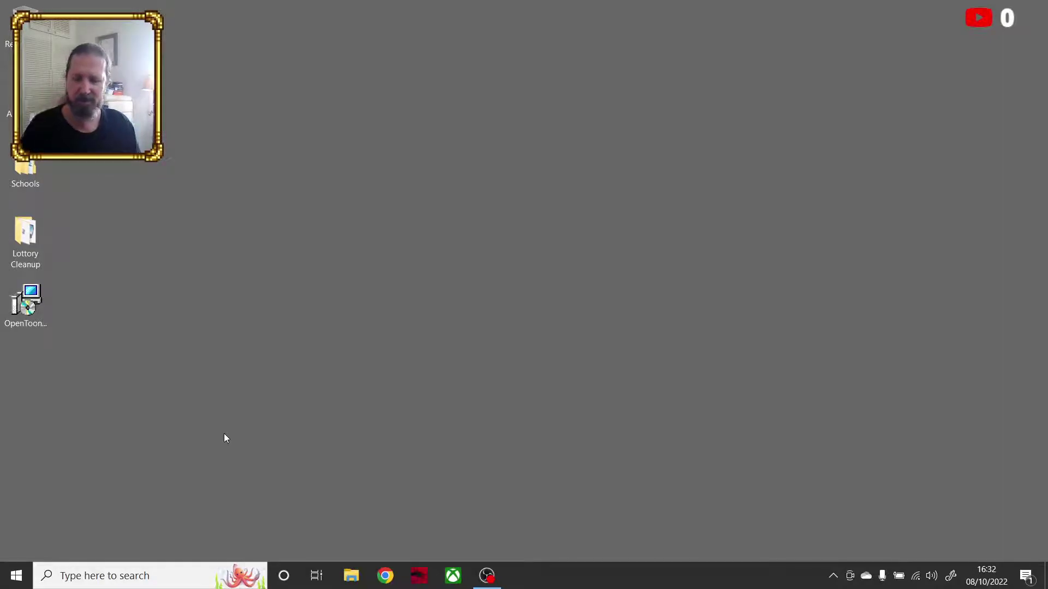
pyautogui.press('super+p')
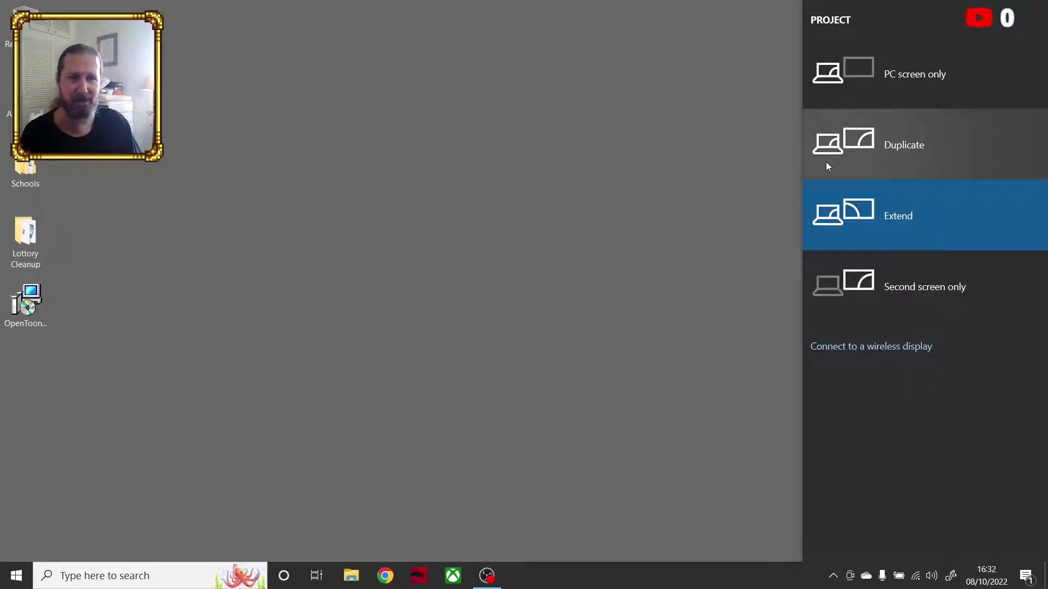
pyautogui.click(817, 191)
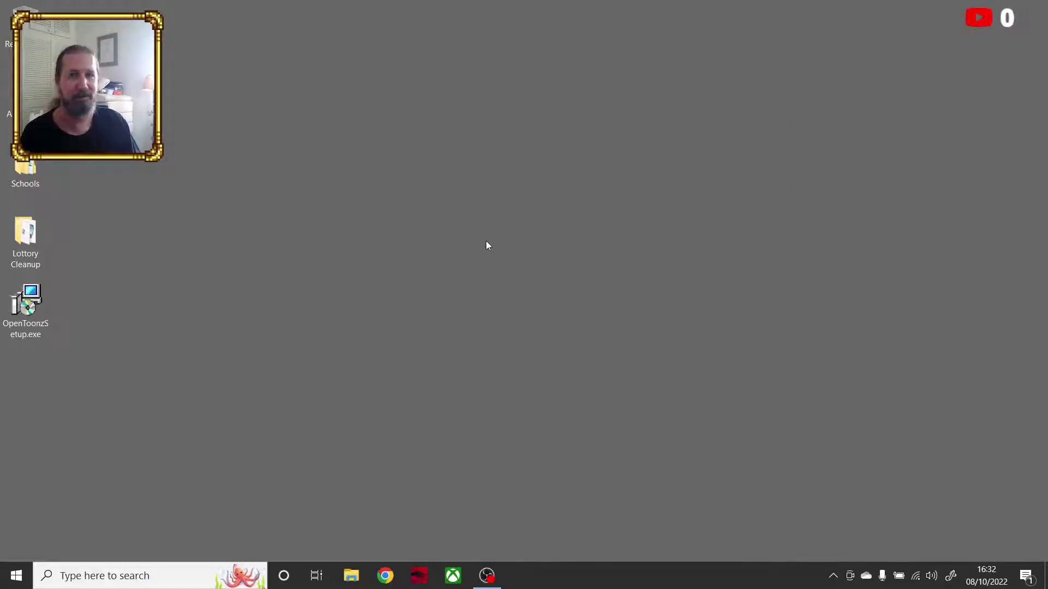
pyautogui.moveTo(489, 577)
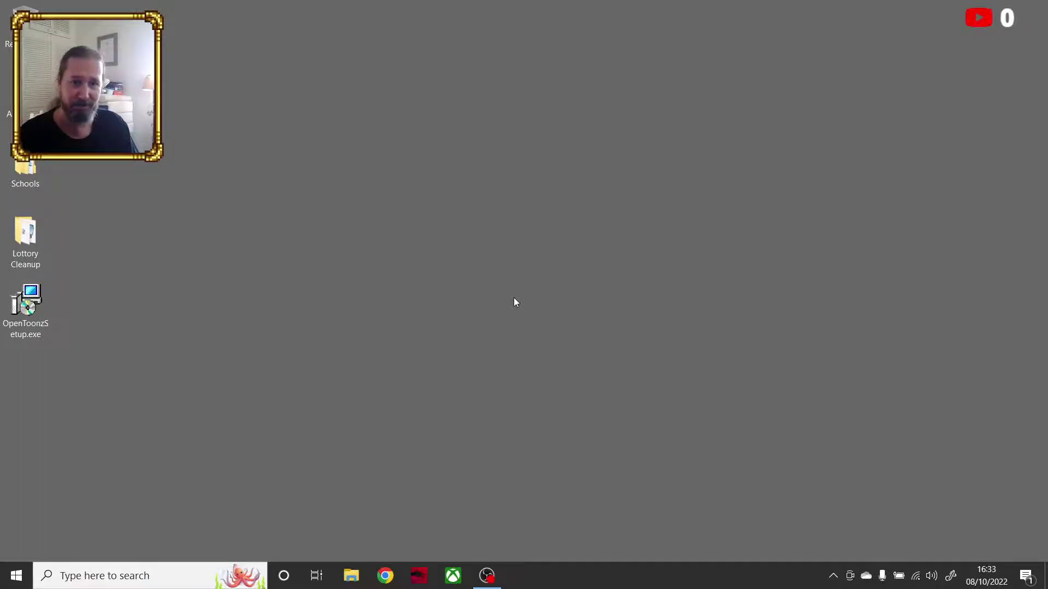
# Restore OBS Studio's main window from the taskbar, showing the Work Screen scene.
pyautogui.click(487, 576)
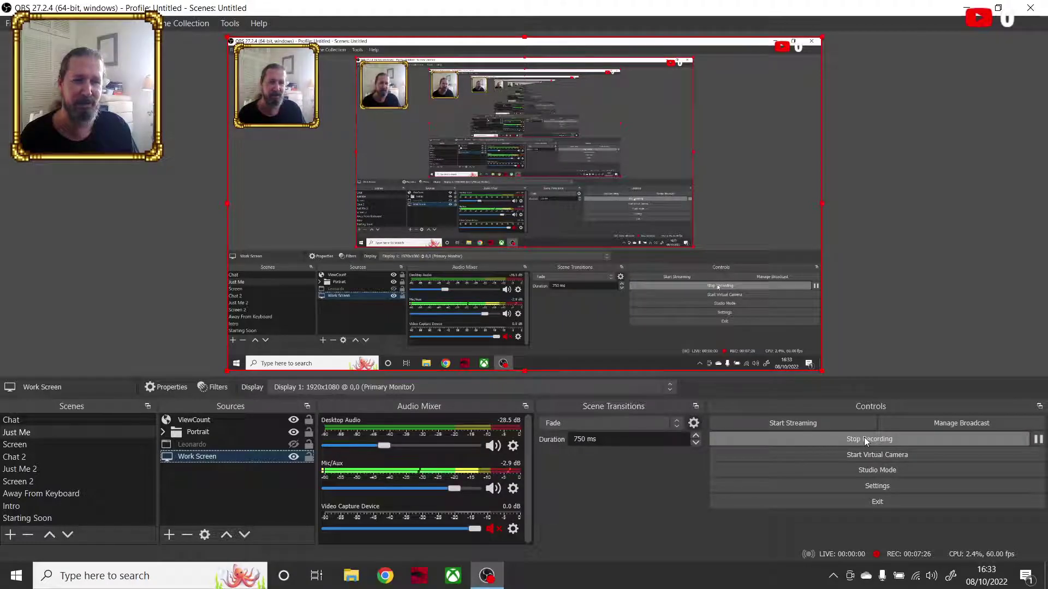